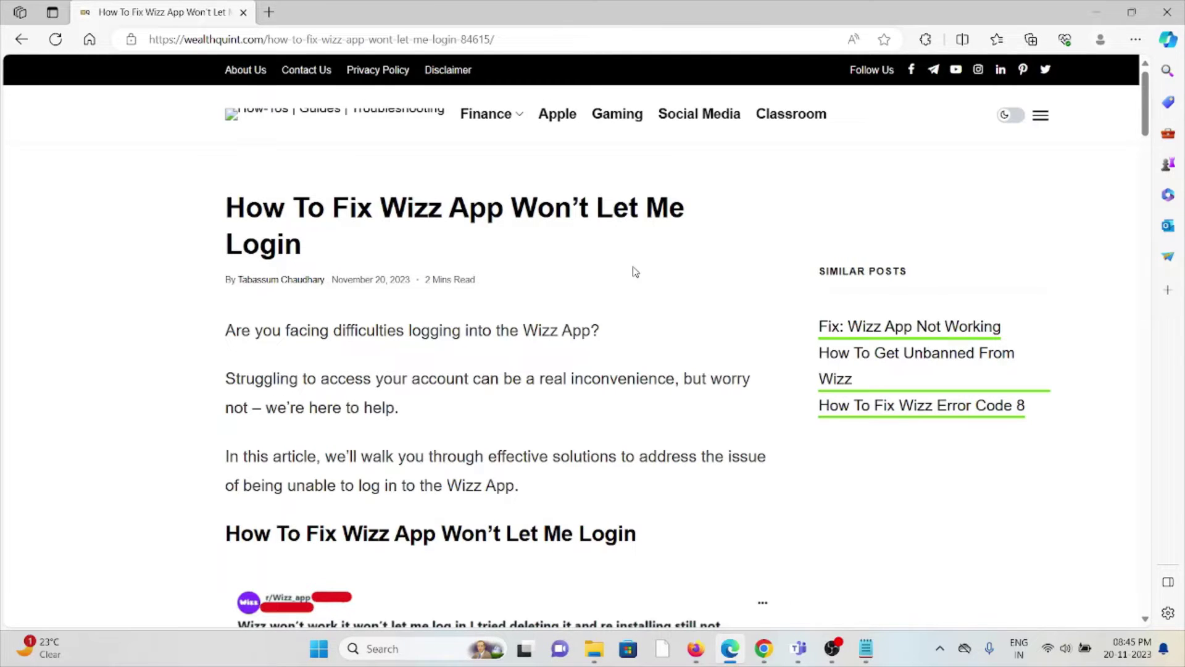
scroll(635, 271, "down", 1)
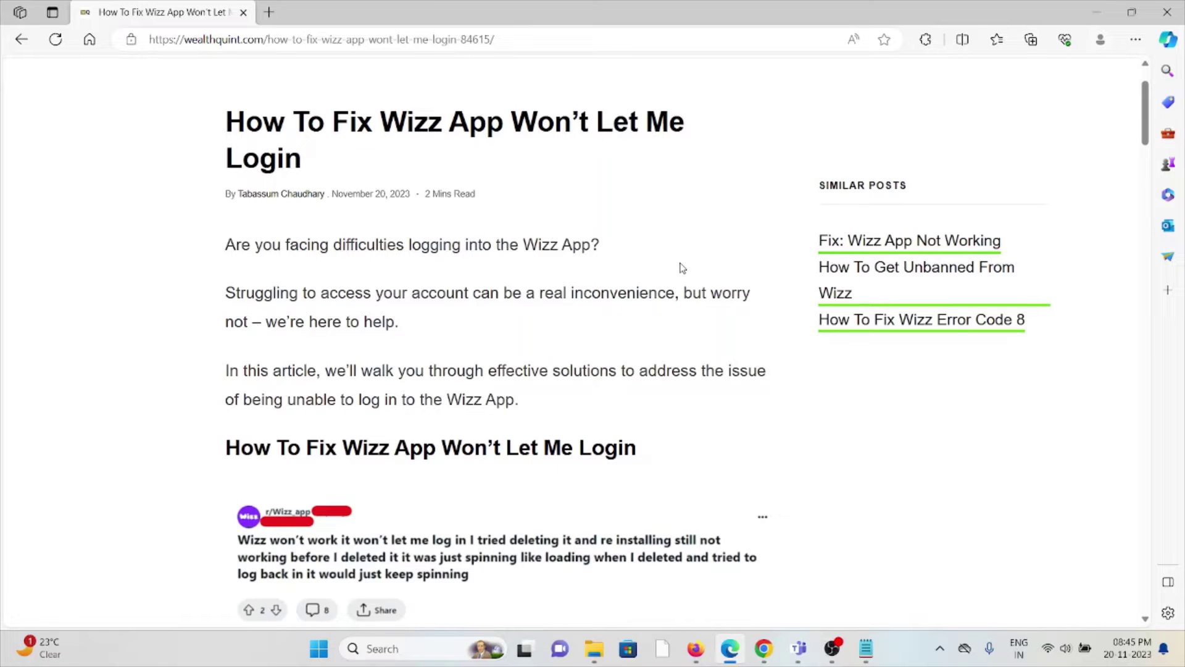
scroll(683, 268, "down", 3)
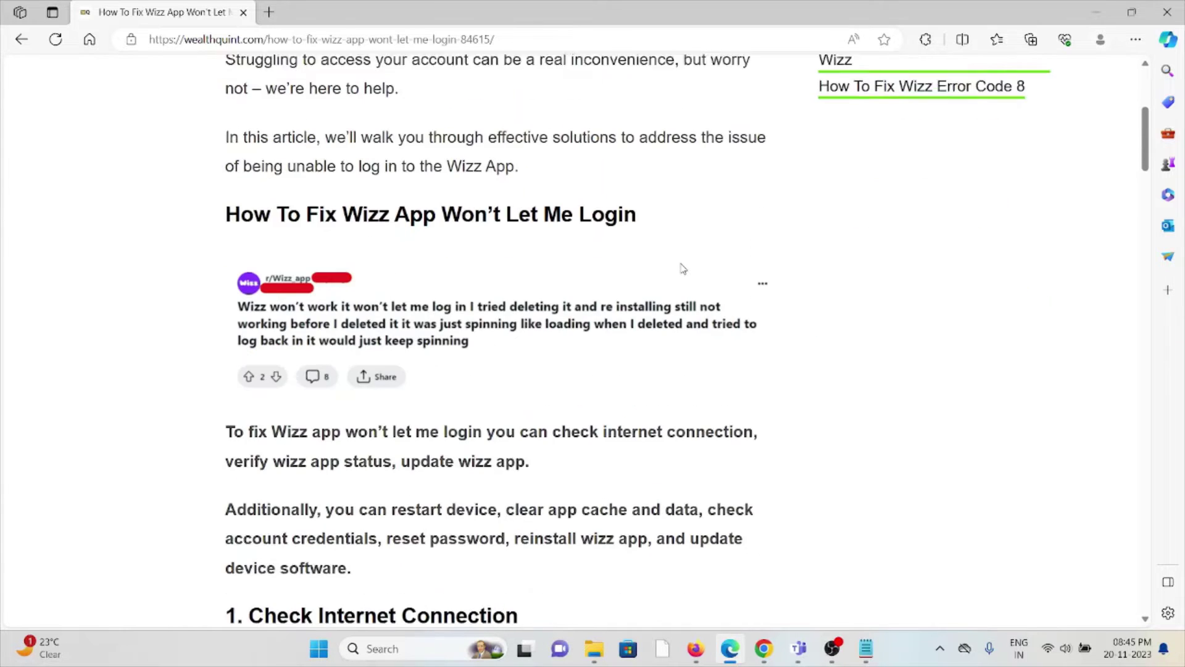
scroll(683, 268, "down", 1)
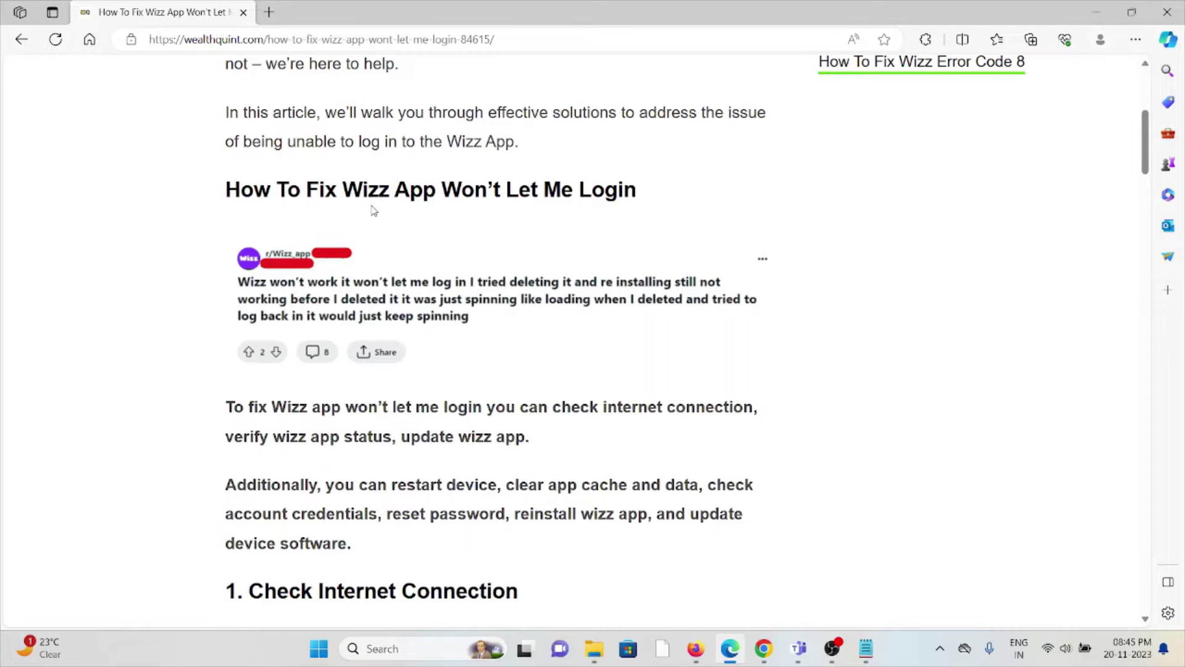
scroll(384, 212, "down", 2)
scroll(370, 205, "down", 2)
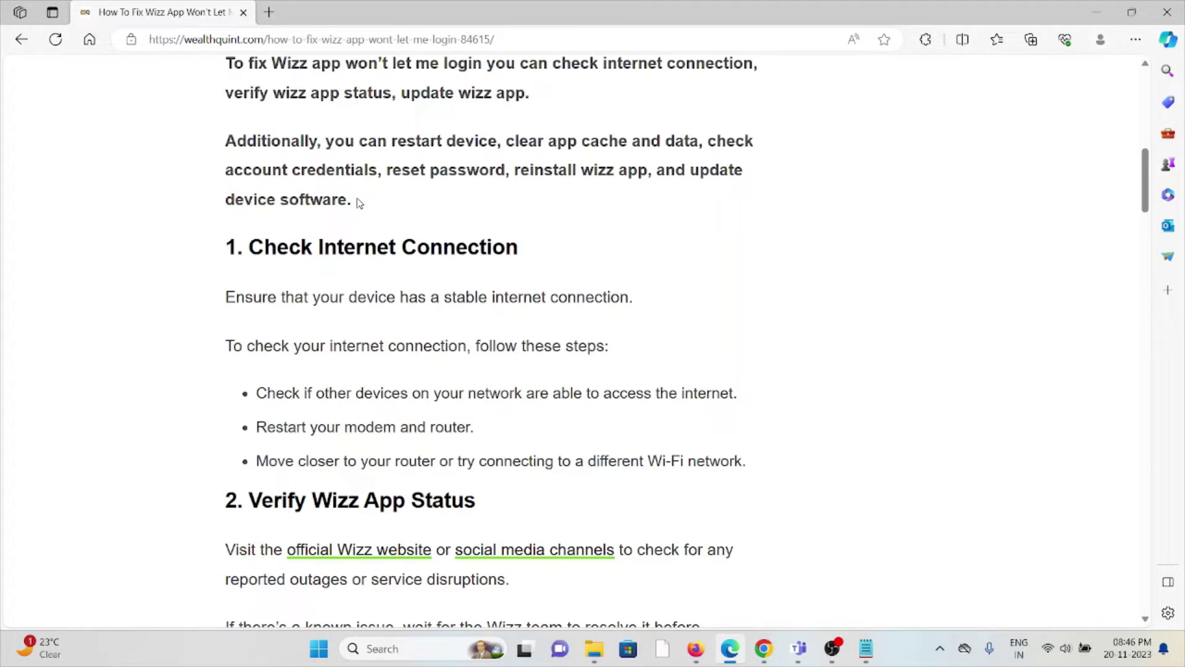
scroll(574, 278, "down", 2)
scroll(584, 283, "down", 2)
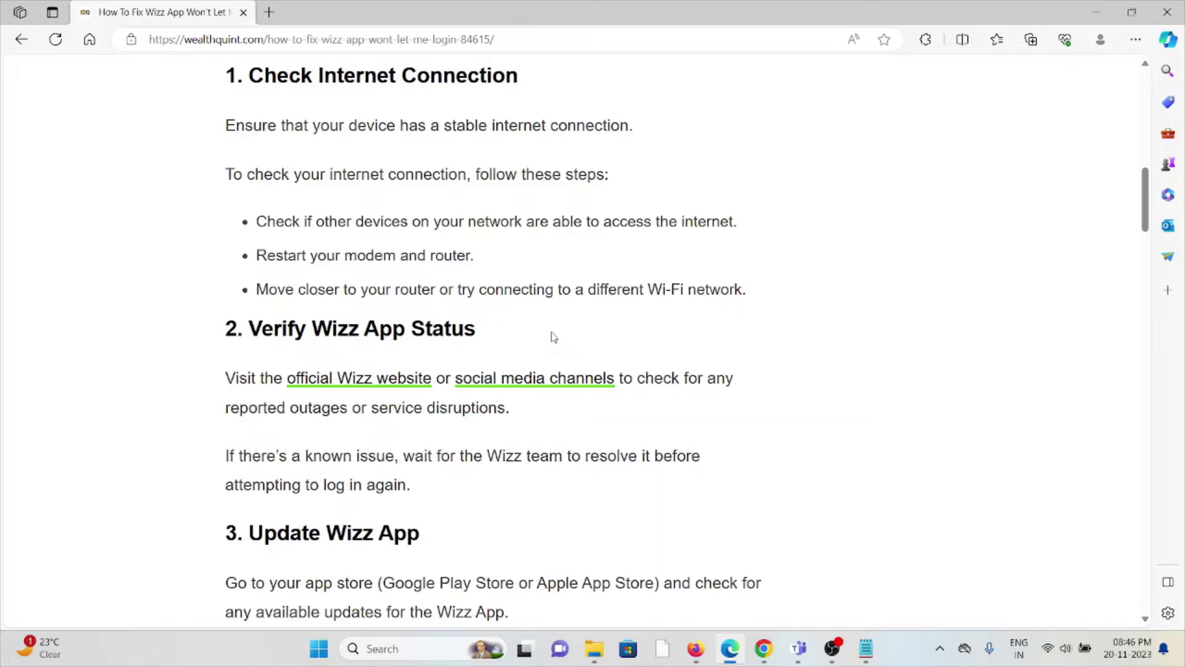
Step: Open the 'official Wizz website' link in a new tab, view it, then close it
right_click(409, 379)
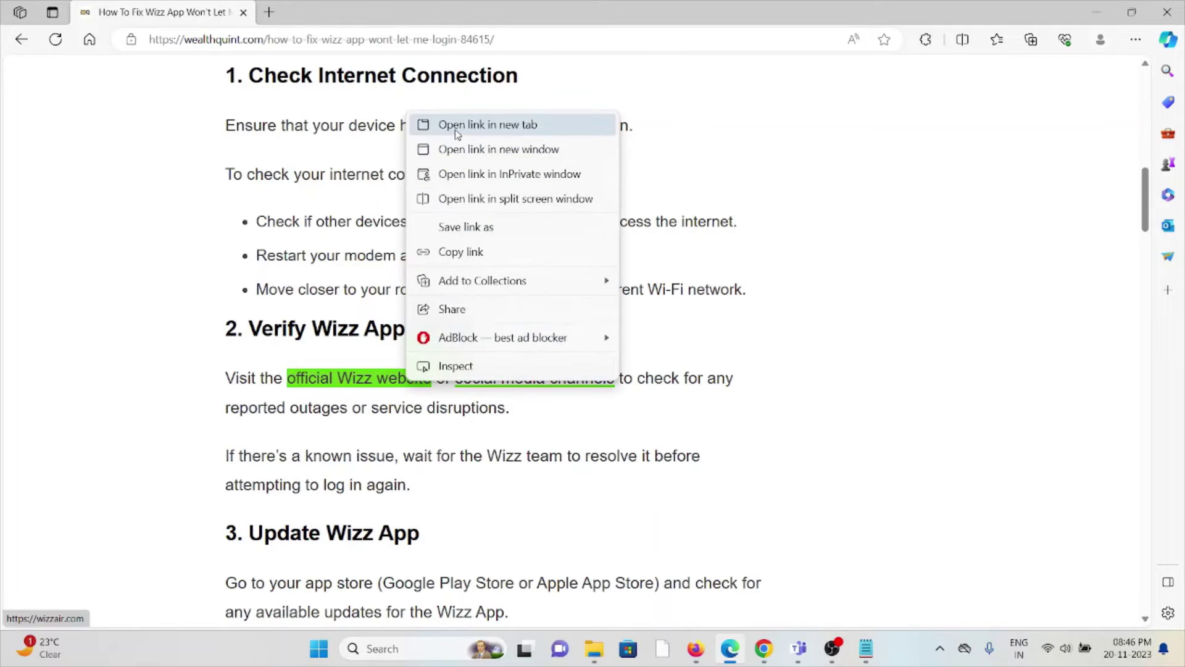
left_click(489, 125)
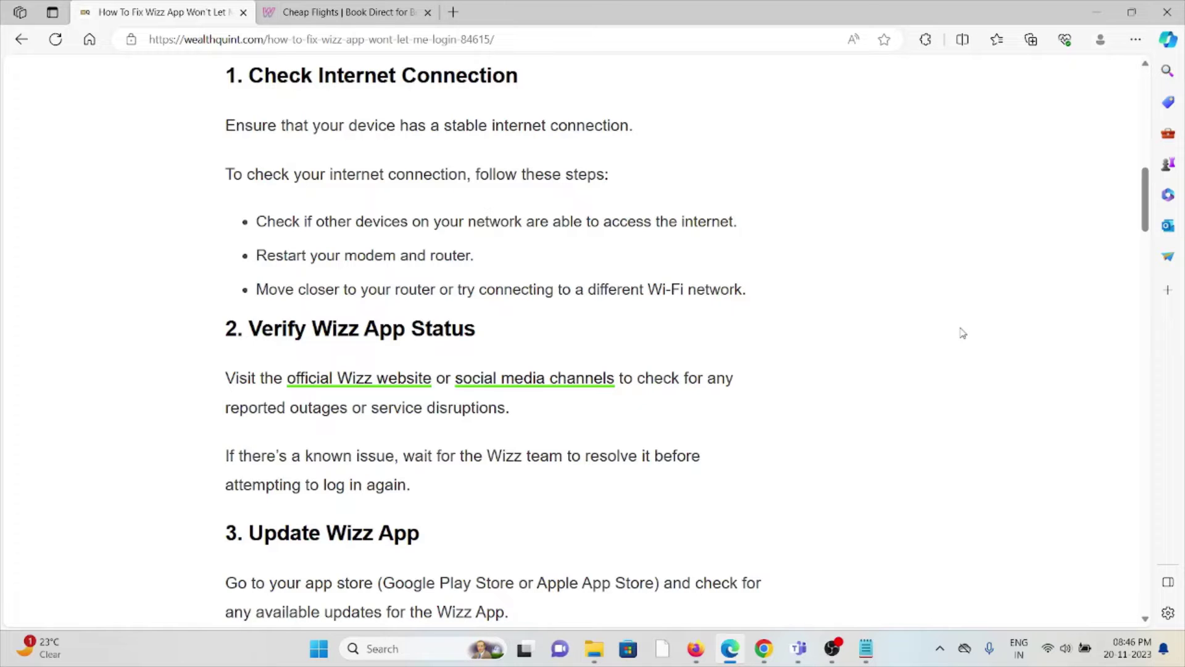
scroll(963, 333, "down", 1)
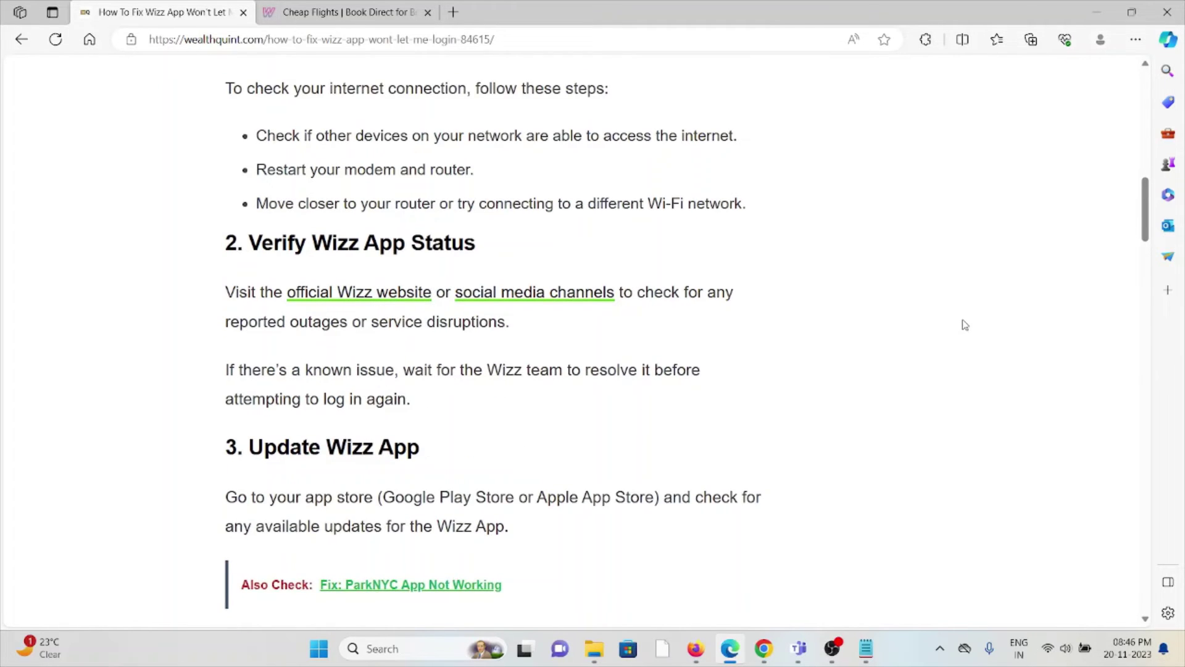
scroll(962, 338, "down", 1)
left_click(342, 13)
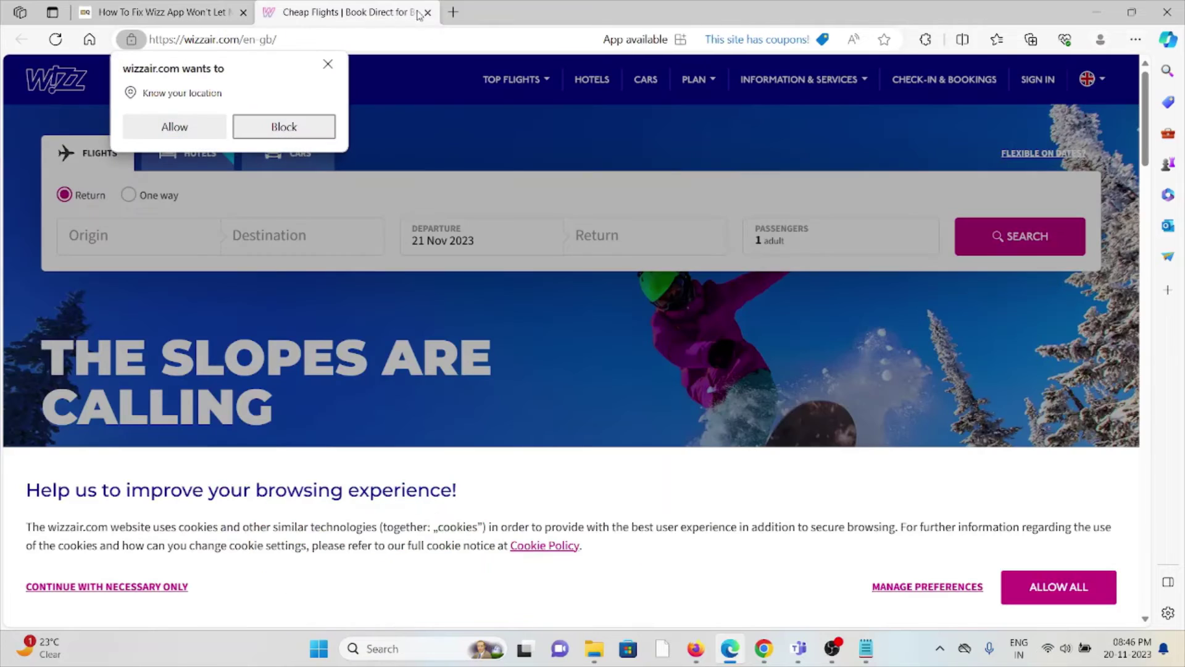
left_click(429, 12)
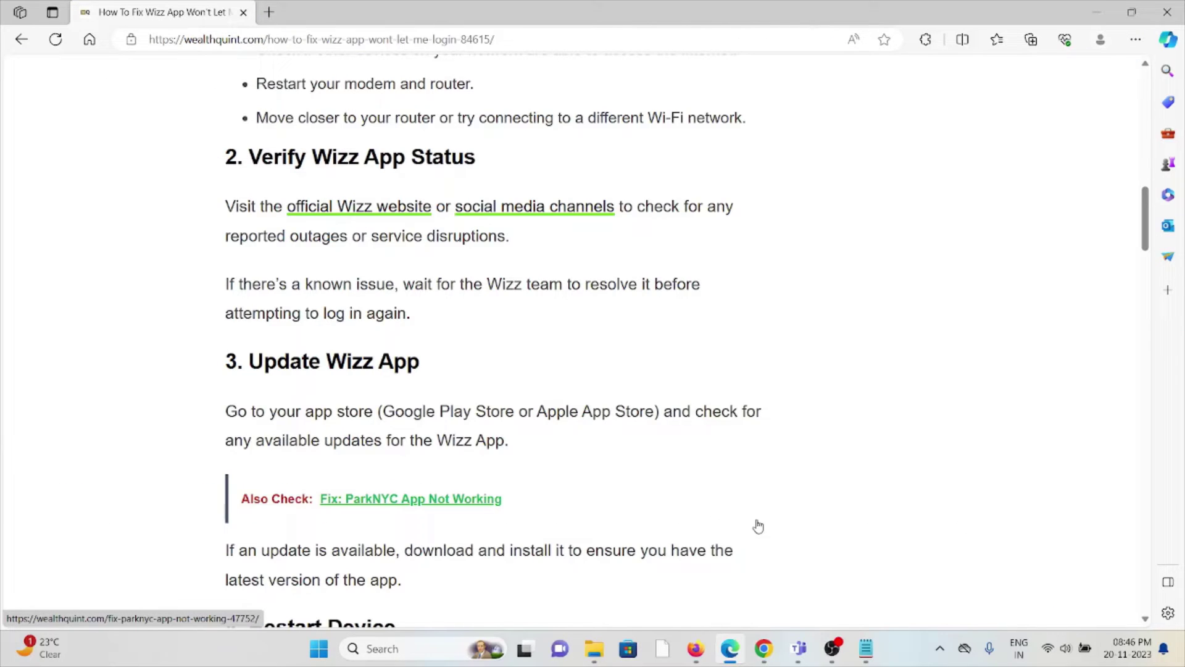
scroll(756, 529, "down", 1)
scroll(757, 529, "down", 1)
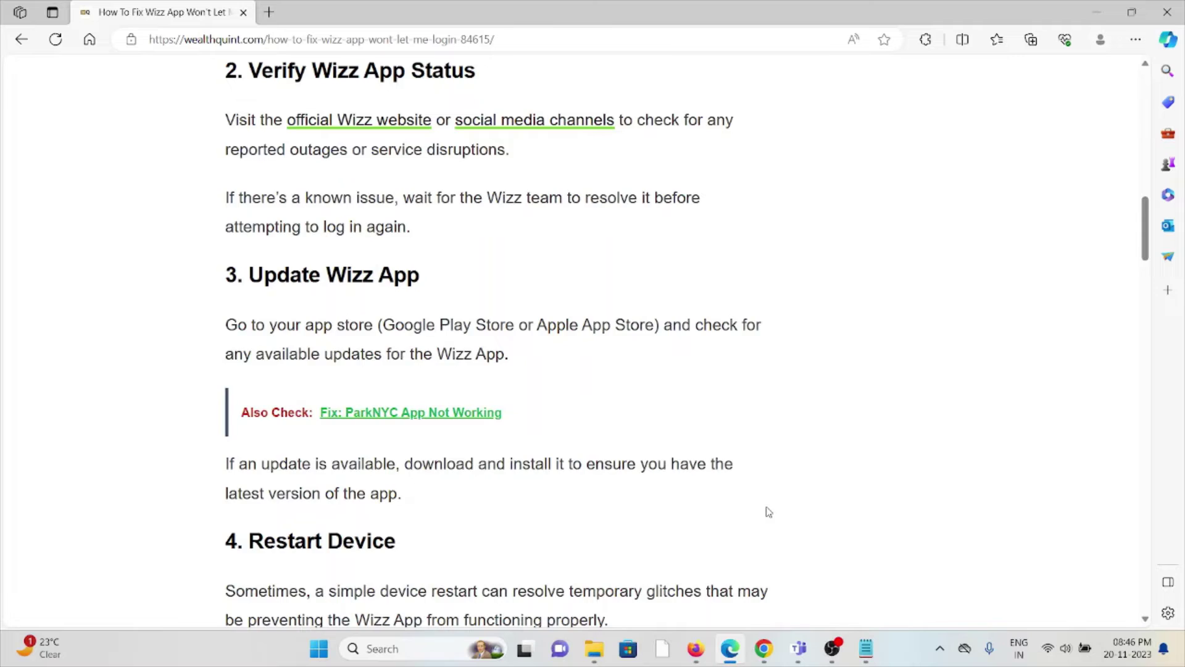
scroll(762, 512, "down", 3)
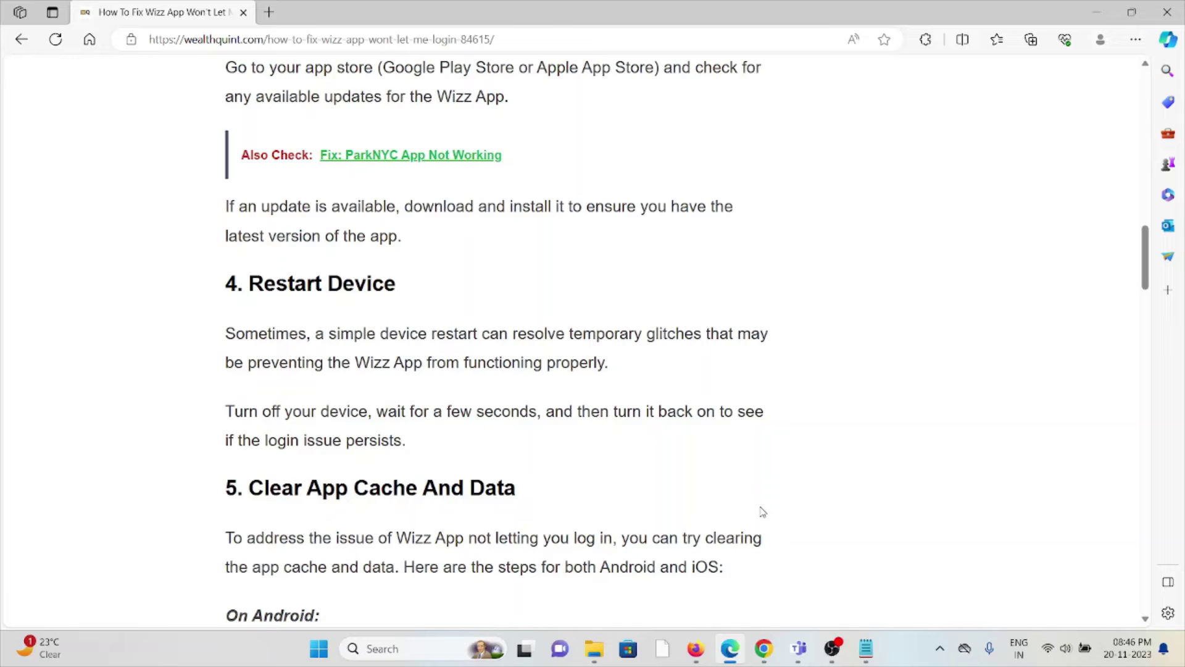
scroll(767, 502, "down", 2)
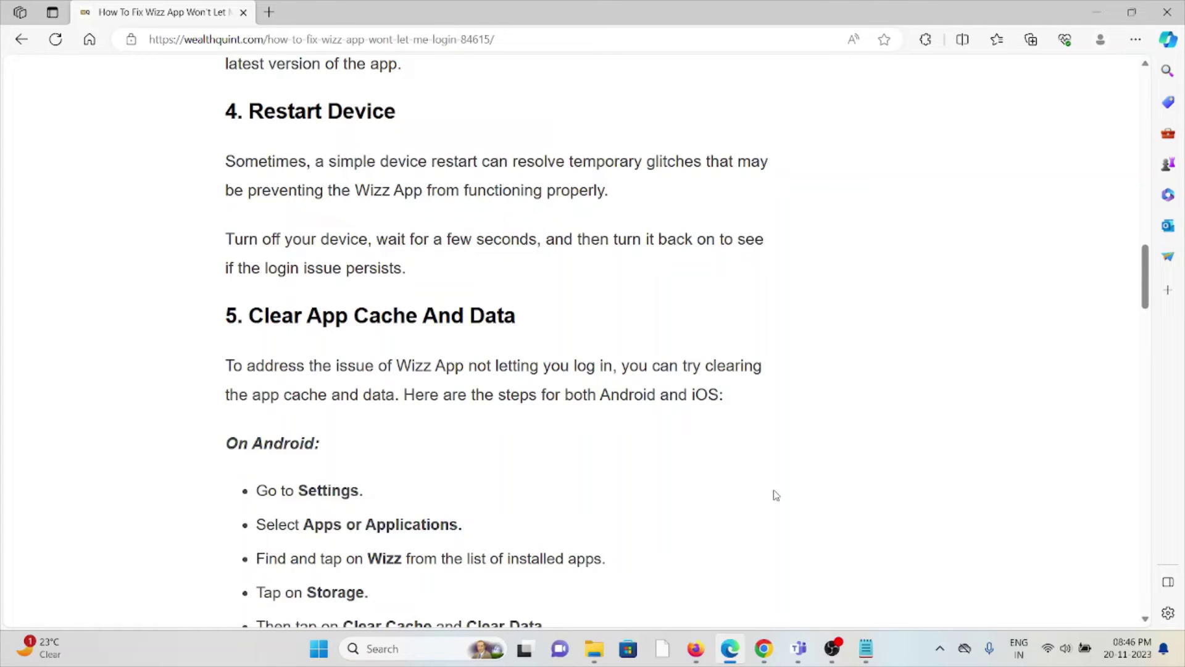
scroll(776, 496, "down", 2)
scroll(776, 495, "down", 1)
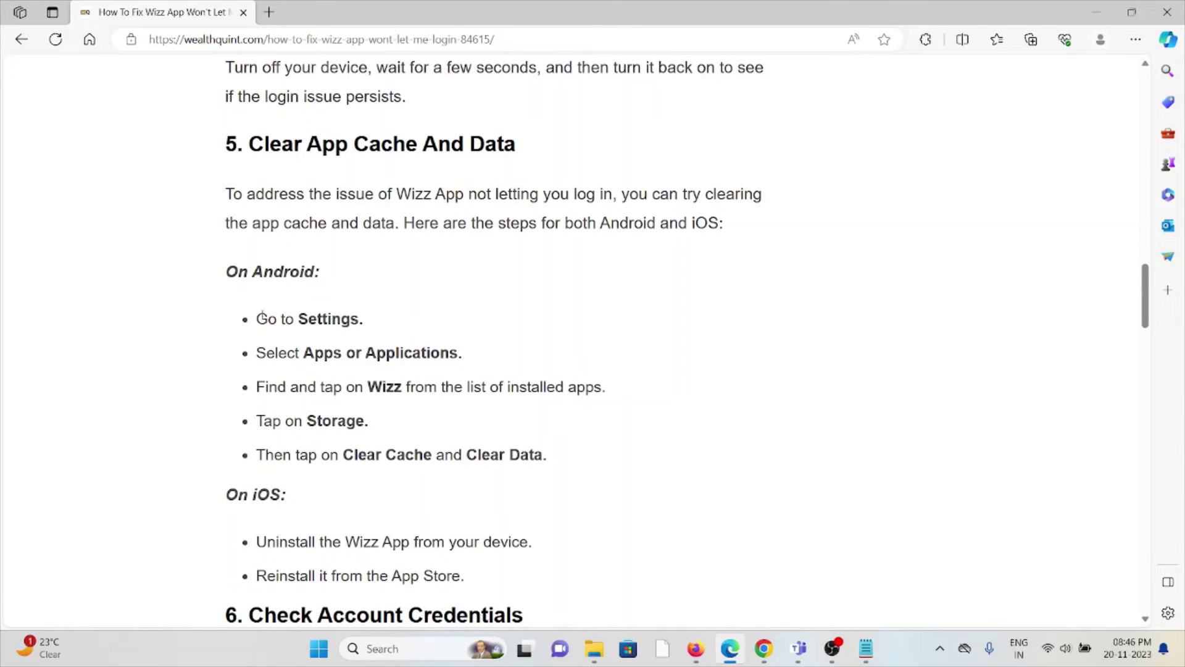
Step: Highlight the Android cache-clearing steps, then deselect the Android and iOS steps
left_click_drag(257, 318, 556, 461)
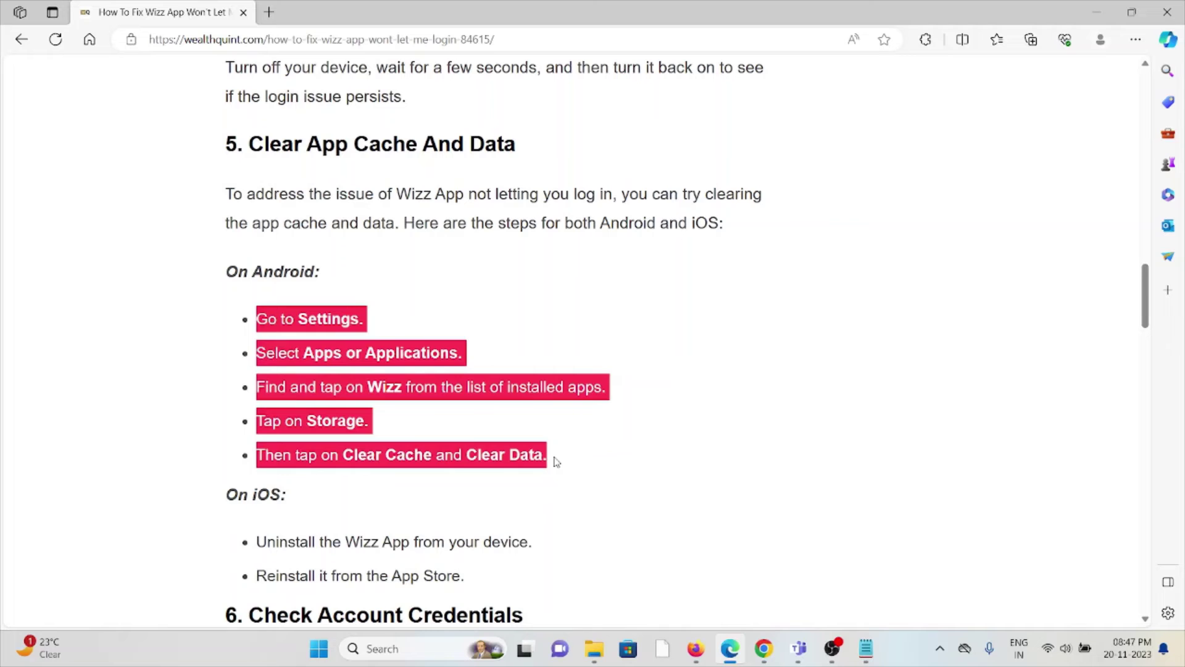
left_click(485, 442)
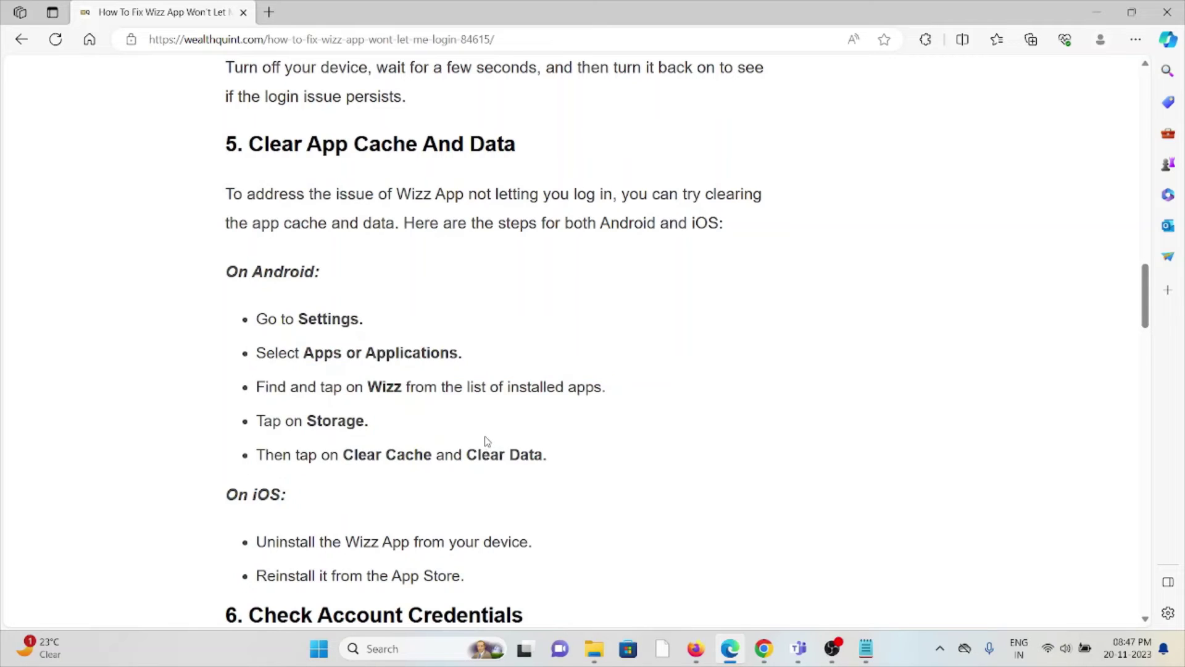
scroll(486, 442, "down", 3)
left_click_drag(257, 284, 539, 319)
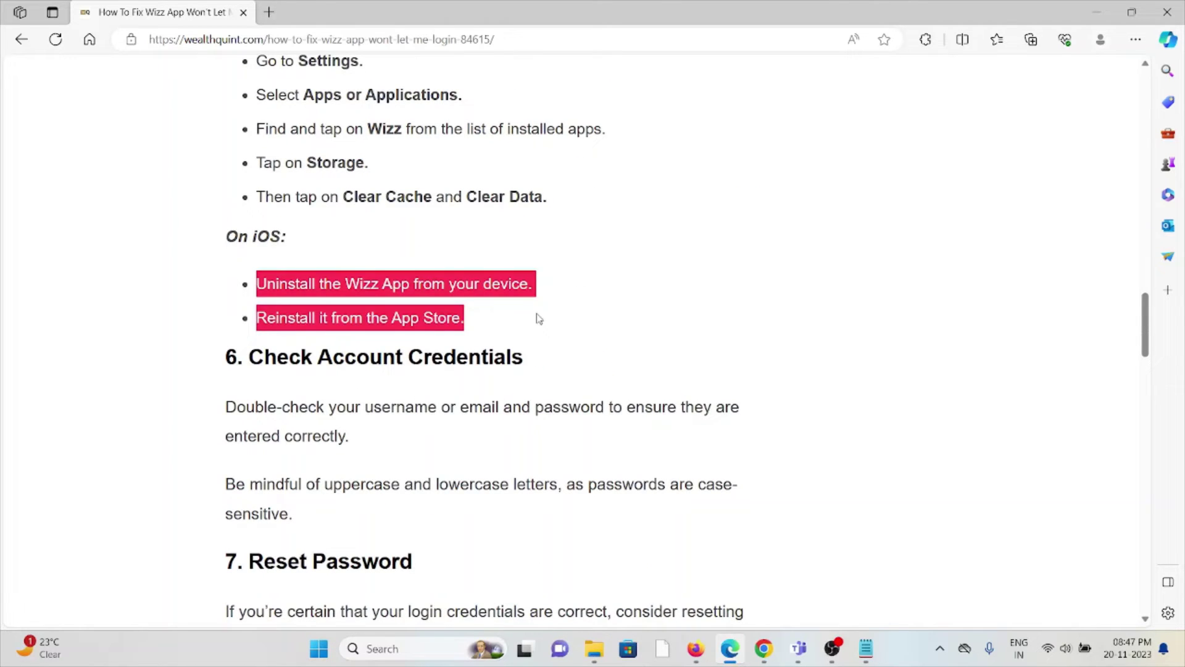
left_click(538, 319)
scroll(432, 336, "down", 1)
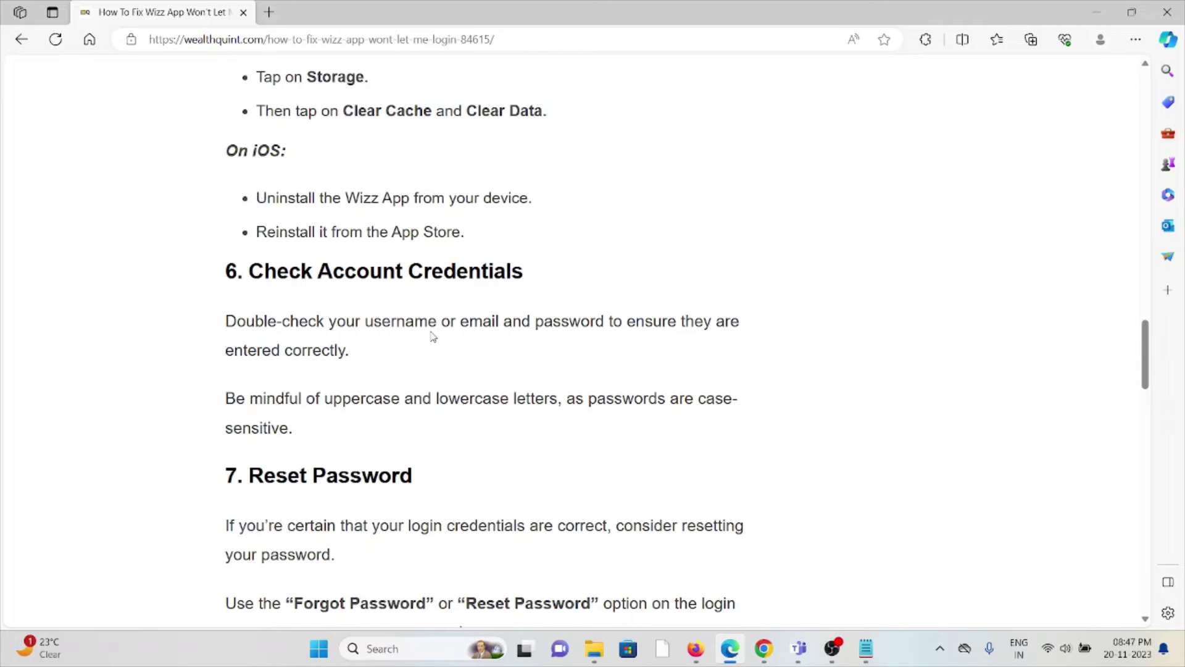
scroll(306, 250, "down", 2)
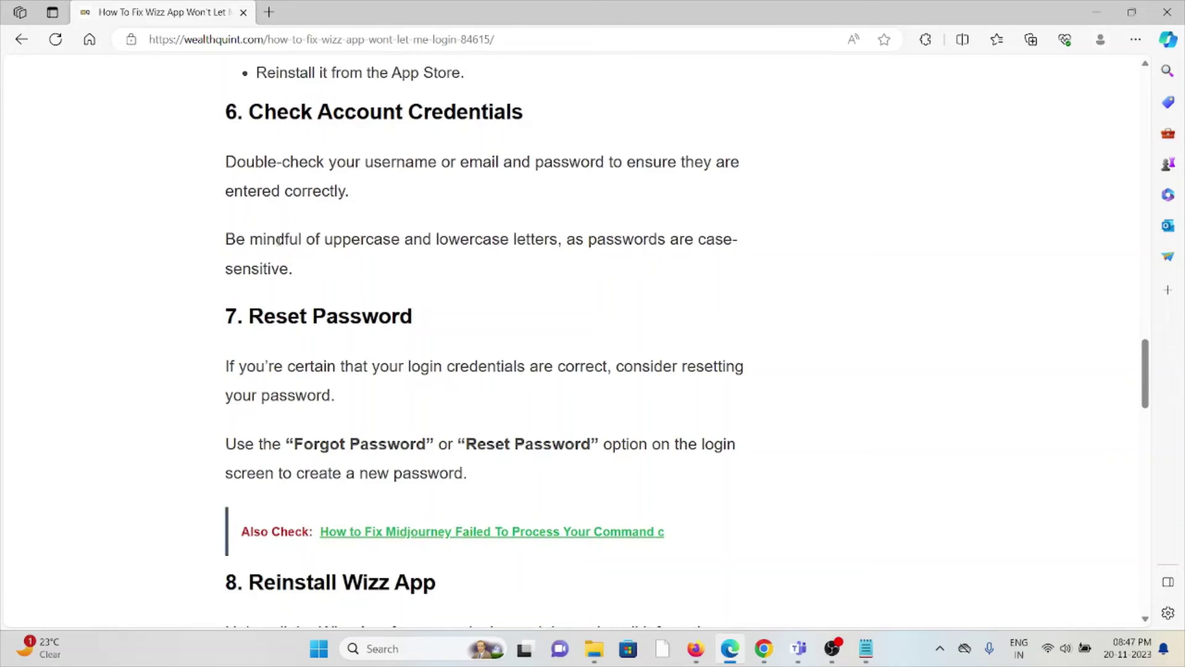
scroll(287, 244, "down", 2)
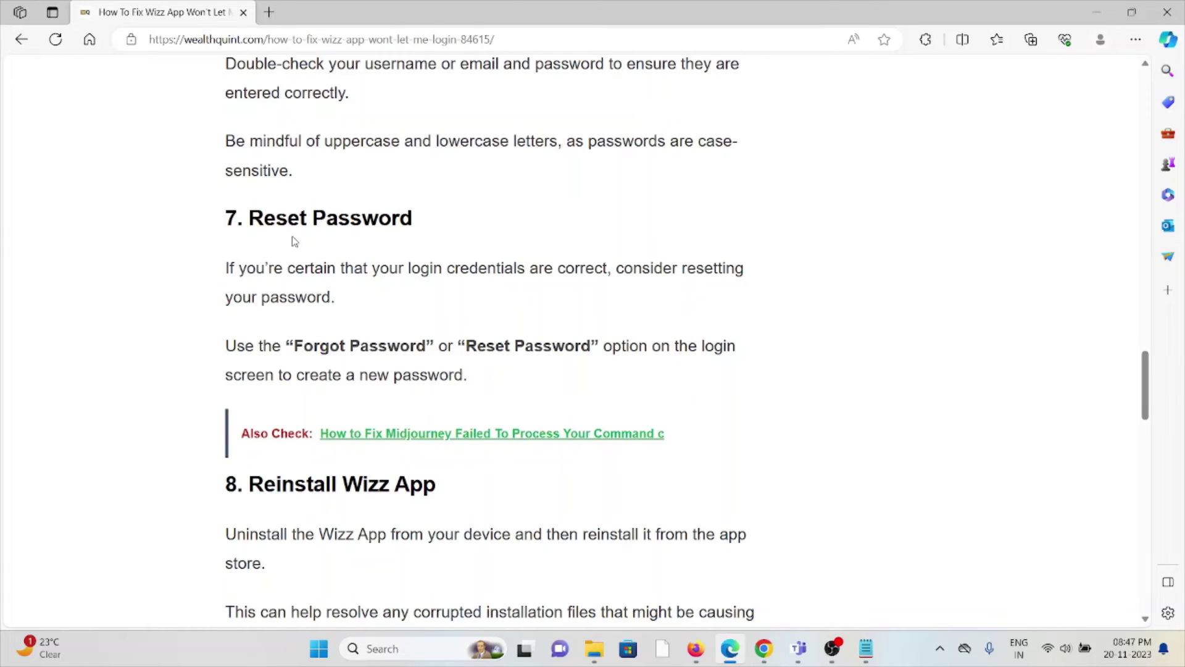
scroll(287, 243, "down", 3)
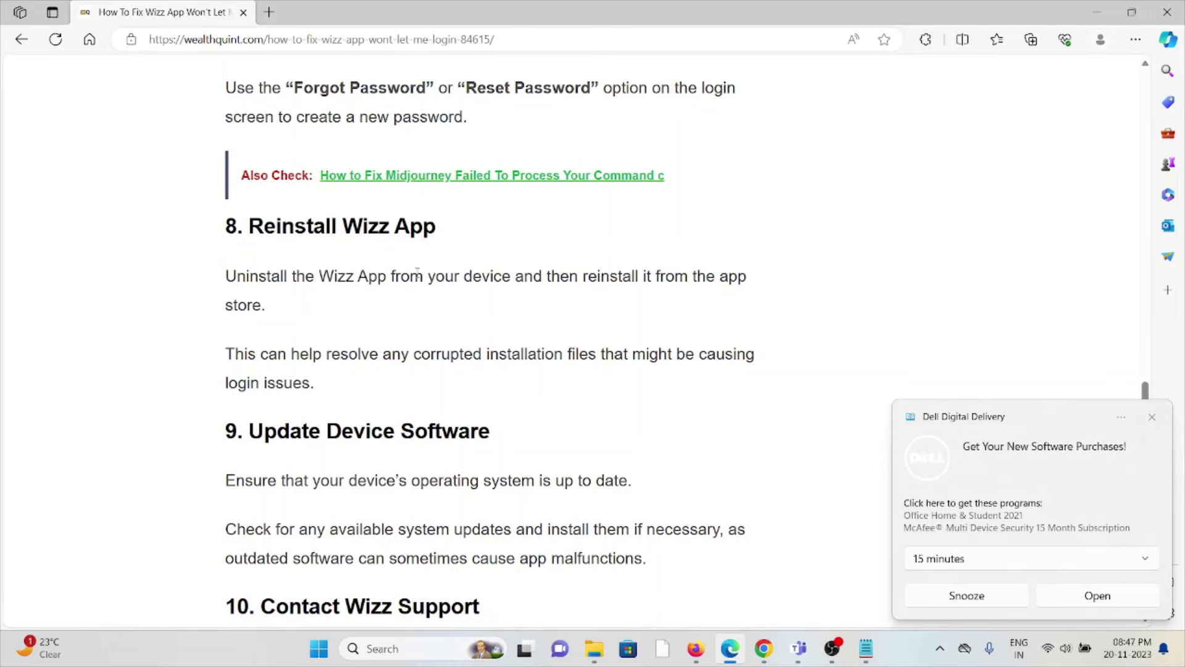
Step: Dismiss the Dell Digital Delivery notification beside fix 9, Update Device Software
left_click(1153, 418)
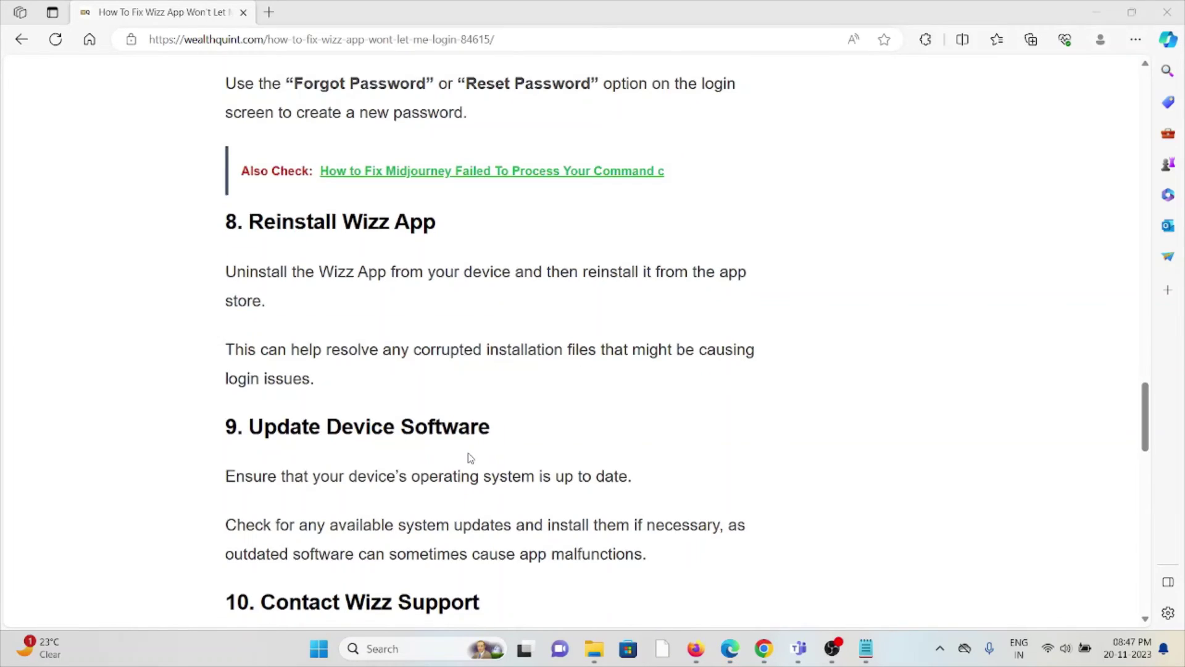
scroll(468, 453, "down", 2)
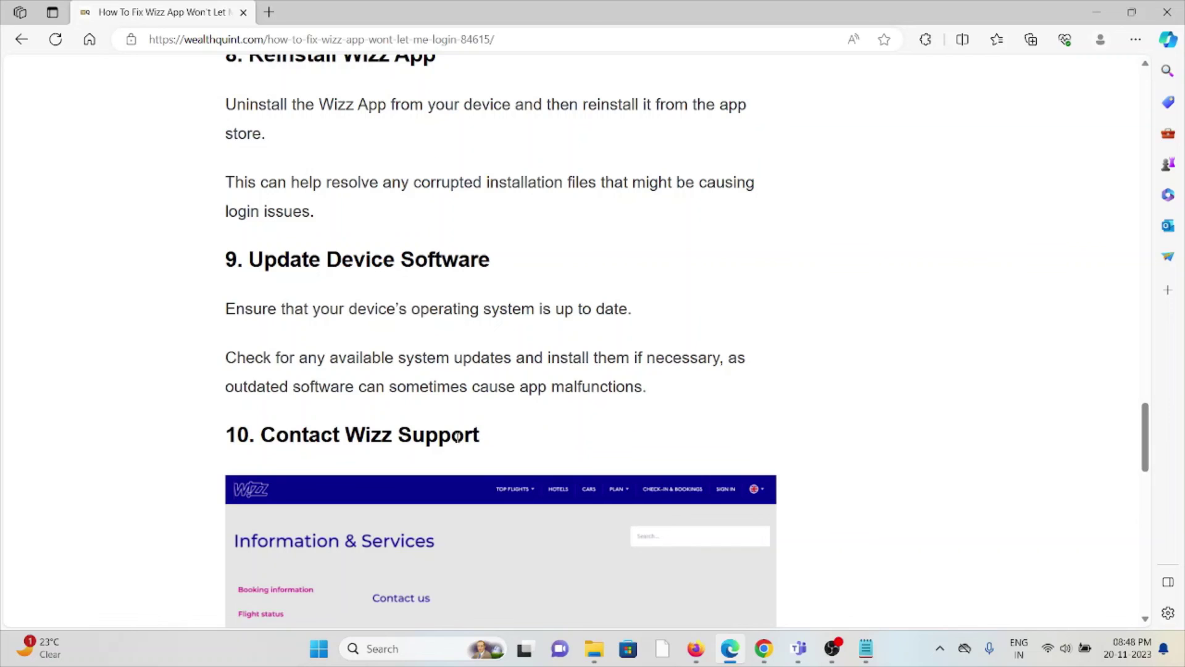
scroll(362, 380, "down", 3)
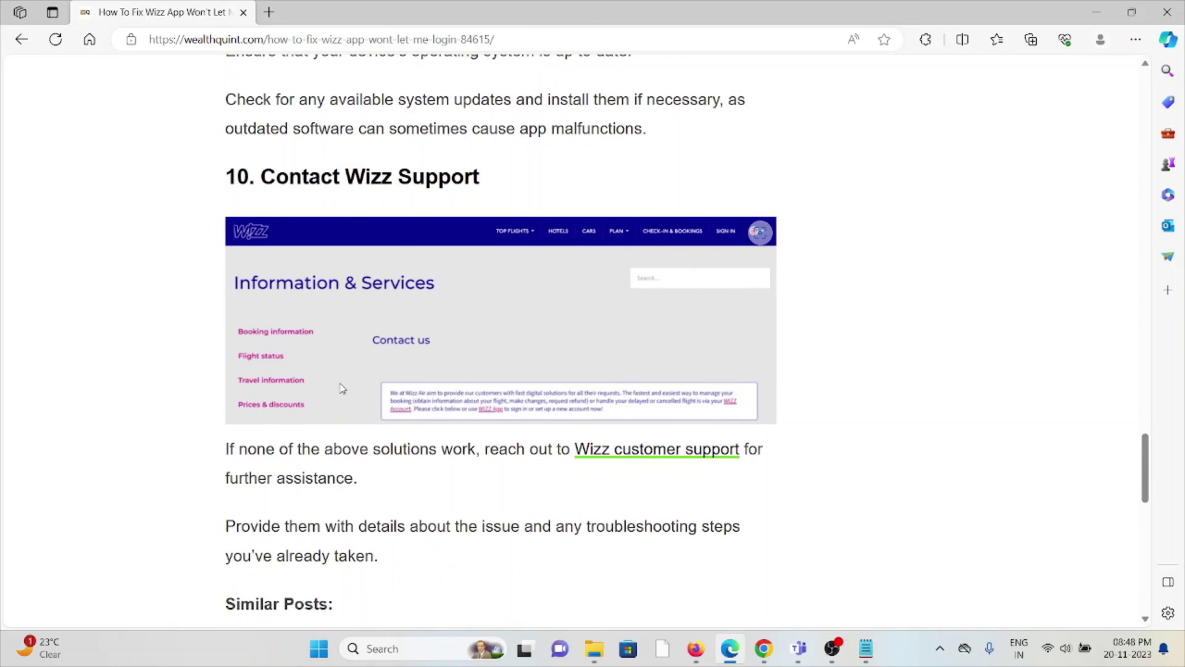